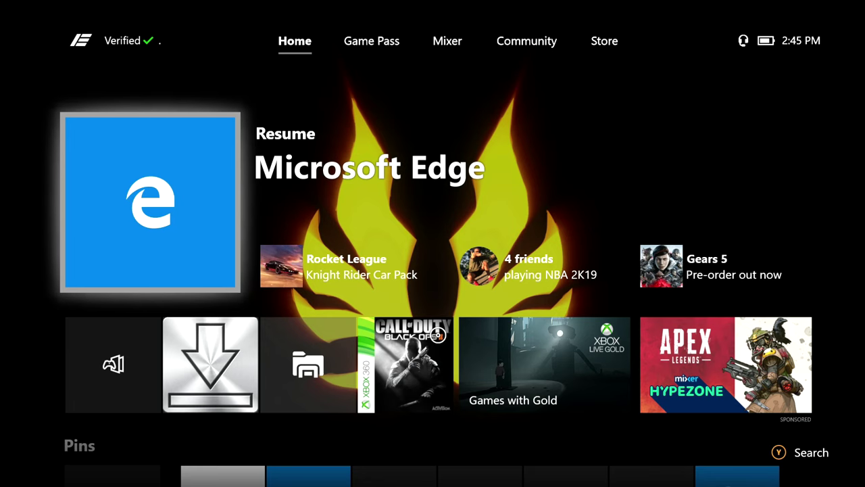
- Go to Settings > Display & sound > Video output > Video fidelity & overscan
key(super)
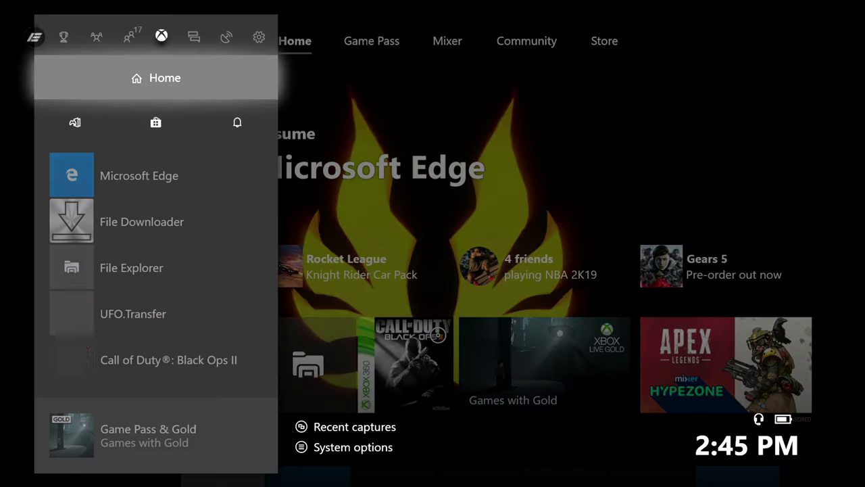
key(Right)
key(Right)
key(Right)
key(Down)
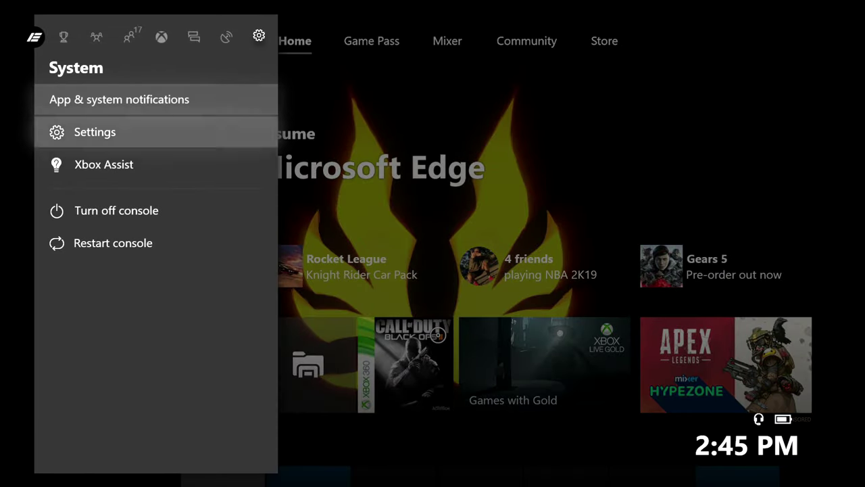
key(Return)
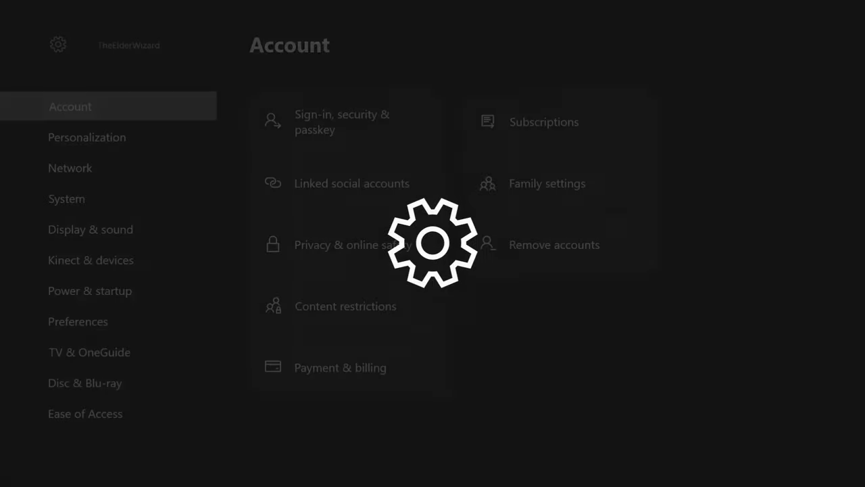
key(Down)
key(Down)
key(Down)
key(Down)
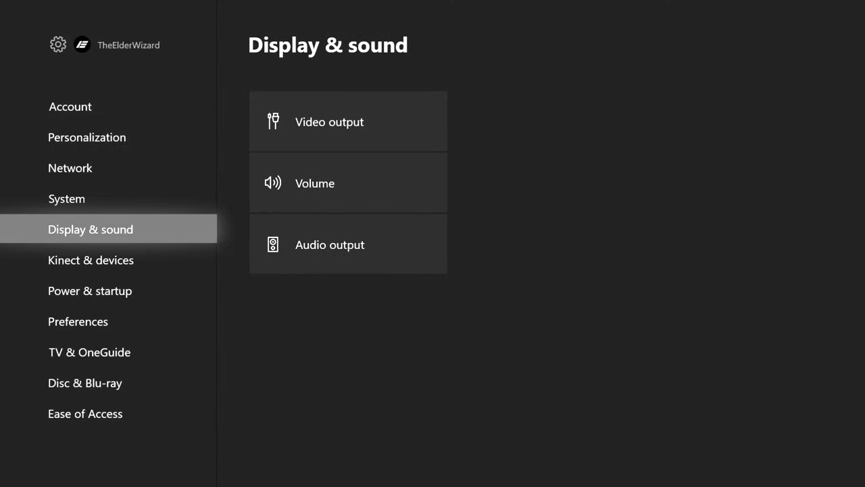
key(Right)
key(Return)
key(Right)
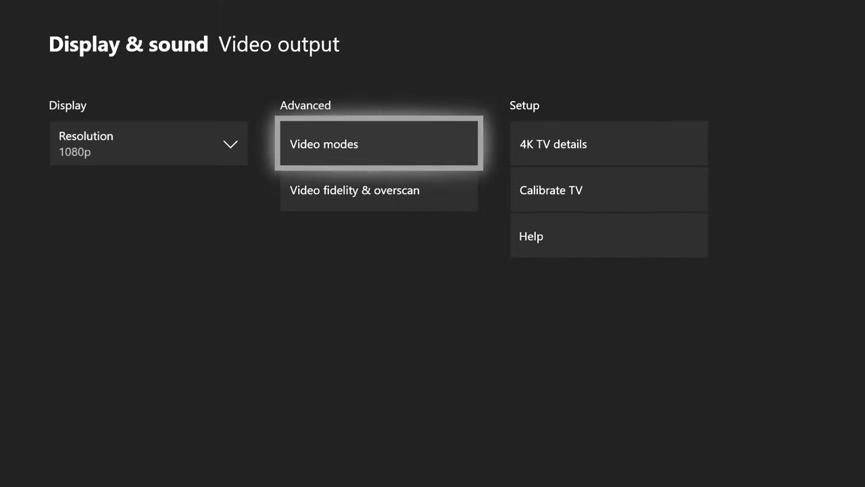
key(Down)
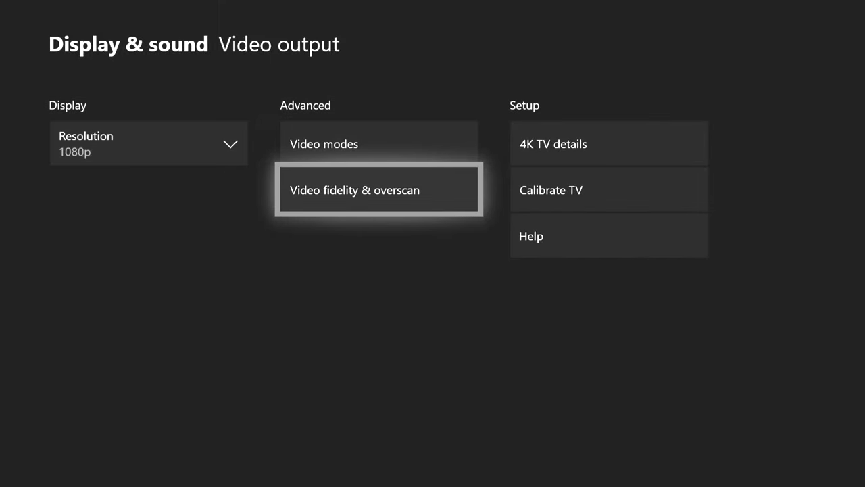
key(Return)
- Toggle 'Apps can add a border' on and back off, leaving the overscan border disallowed
key(Right)
key(Right)
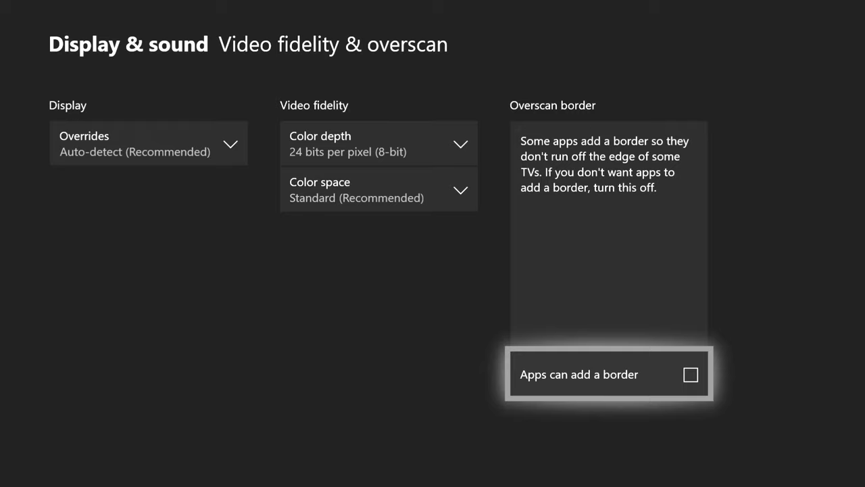
key(Return)
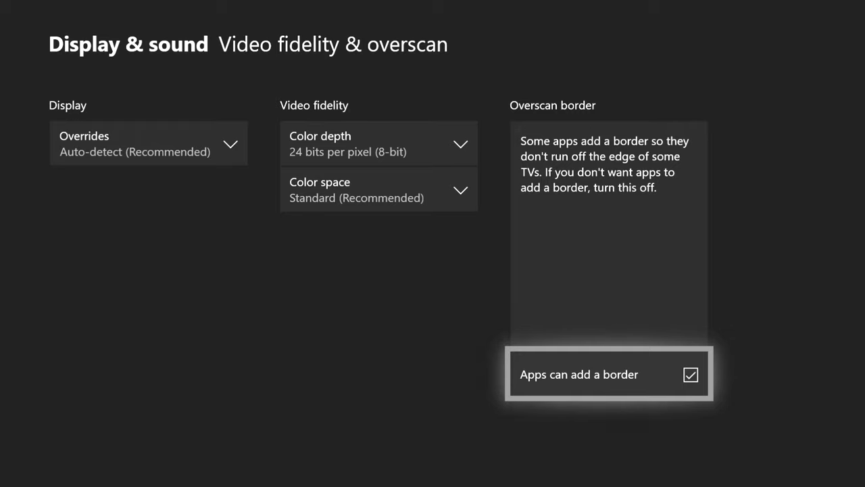
key(Return)
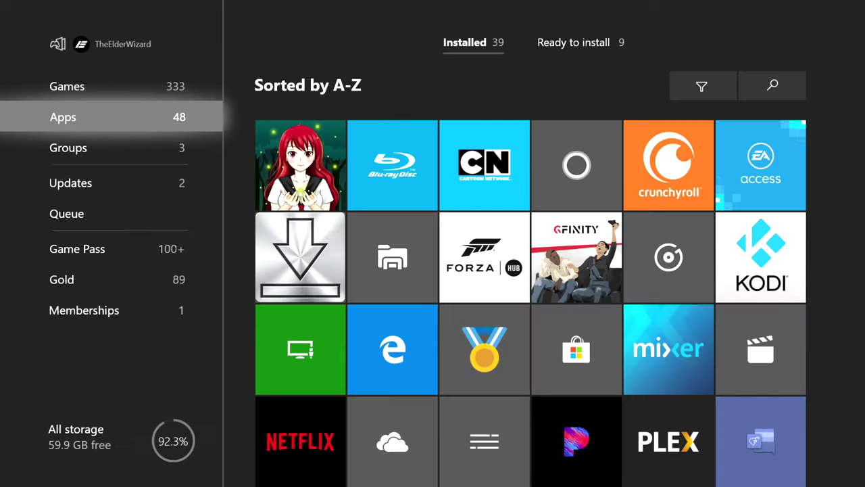
key(Right)
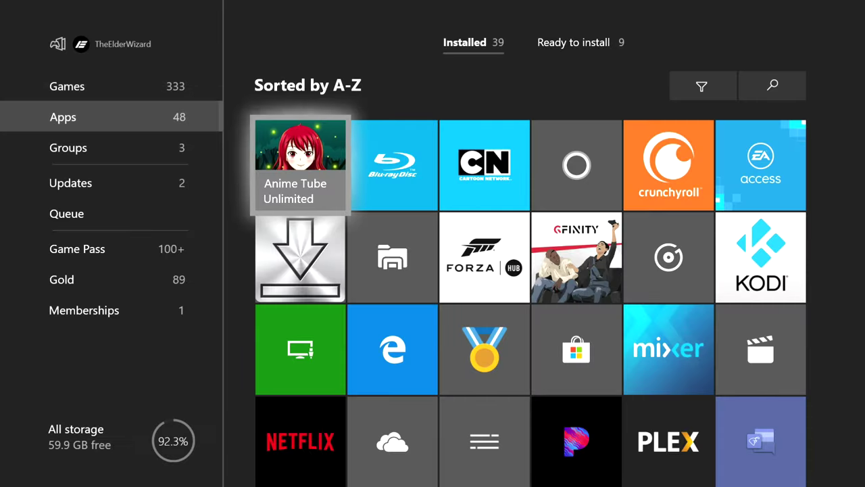
- Browse the installed app tiles from File Downloader to UFO.Transfer, then launch Microsoft Edge
key(Down)
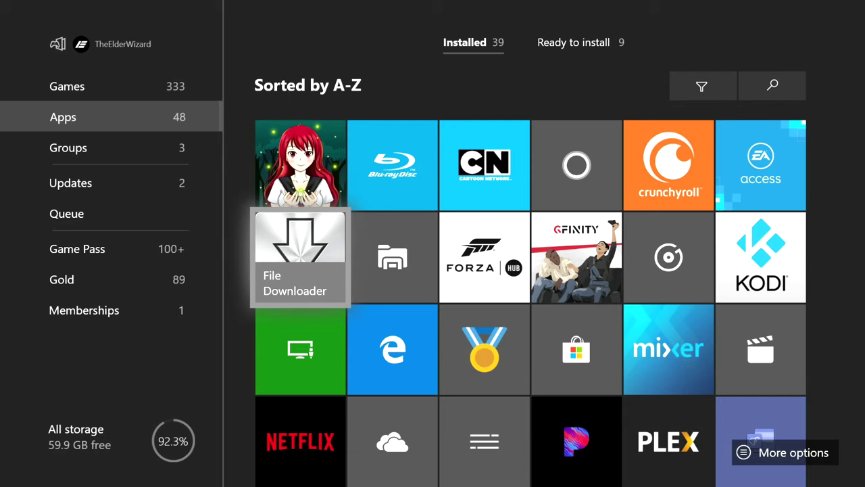
key(Right)
key(Down)
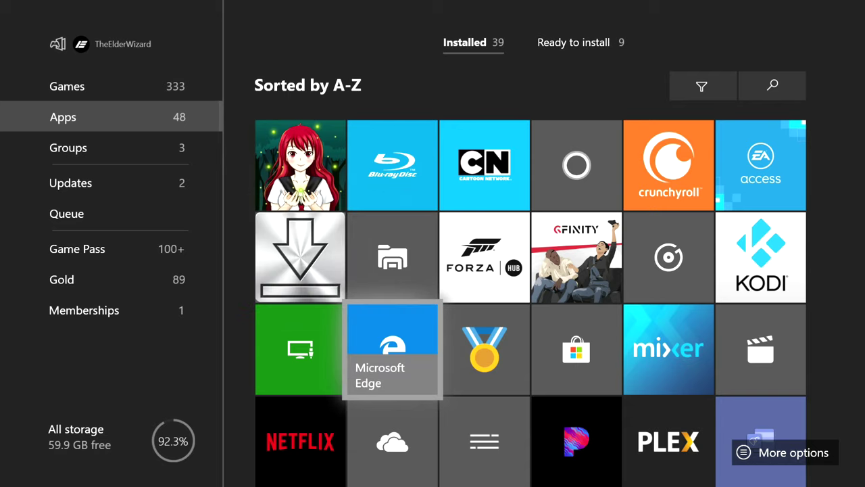
key(Down)
key(Right)
key(Right)
key(Right)
key(Right)
key(Down)
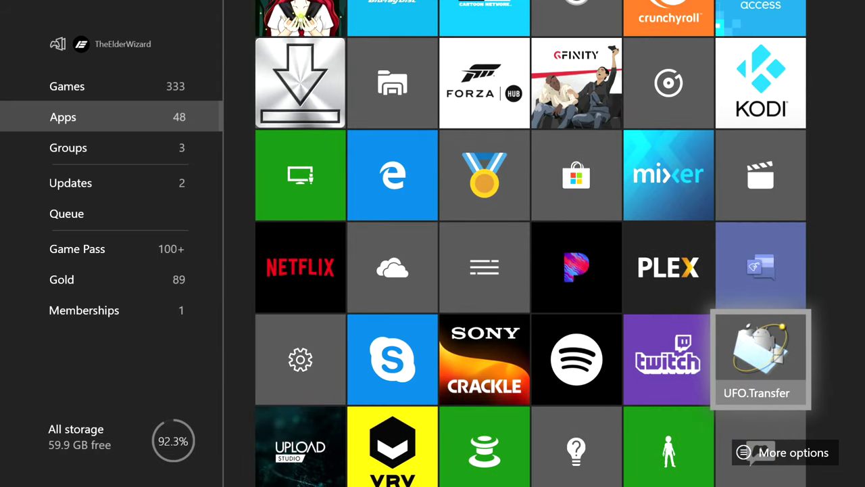
key(Up)
key(Left)
key(Left)
key(Left)
key(Left)
key(Left)
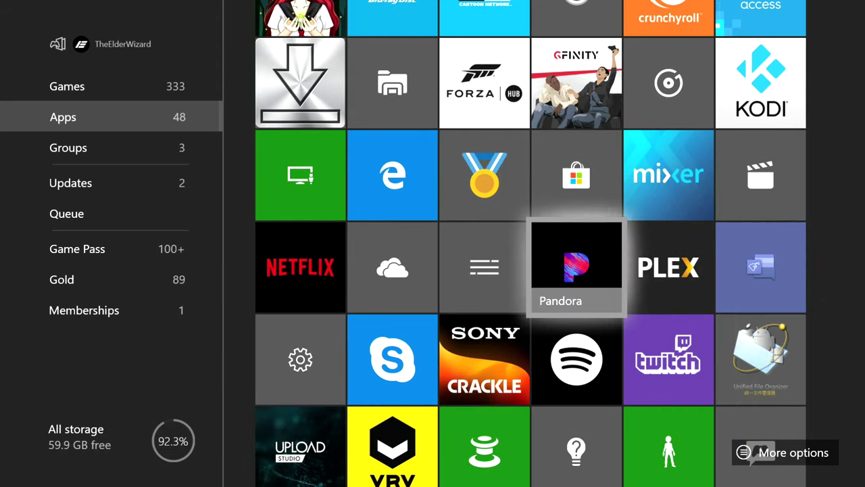
key(Up)
key(Up)
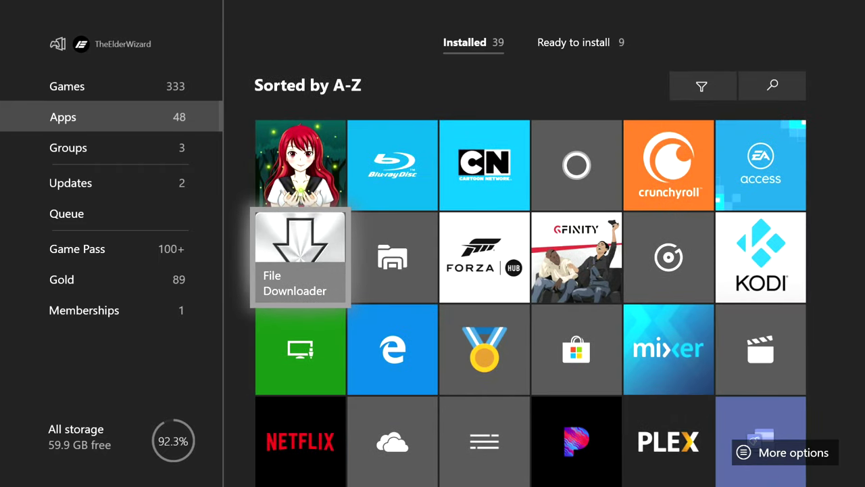
key(Right)
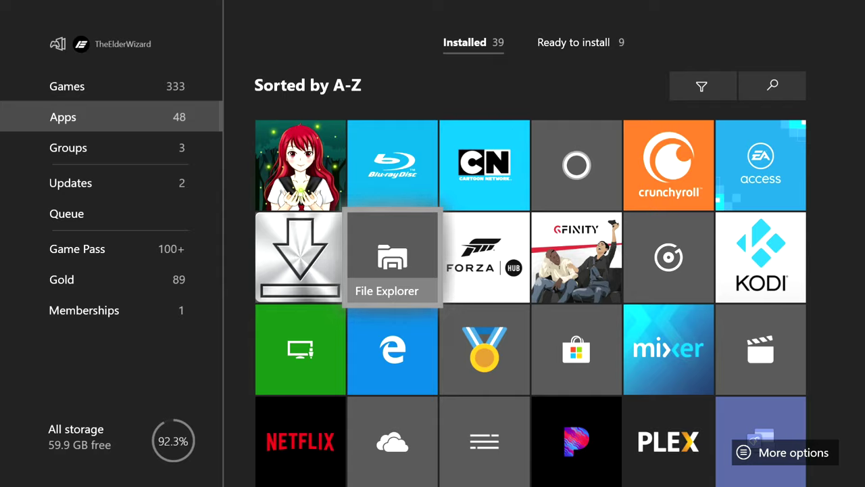
key(Down)
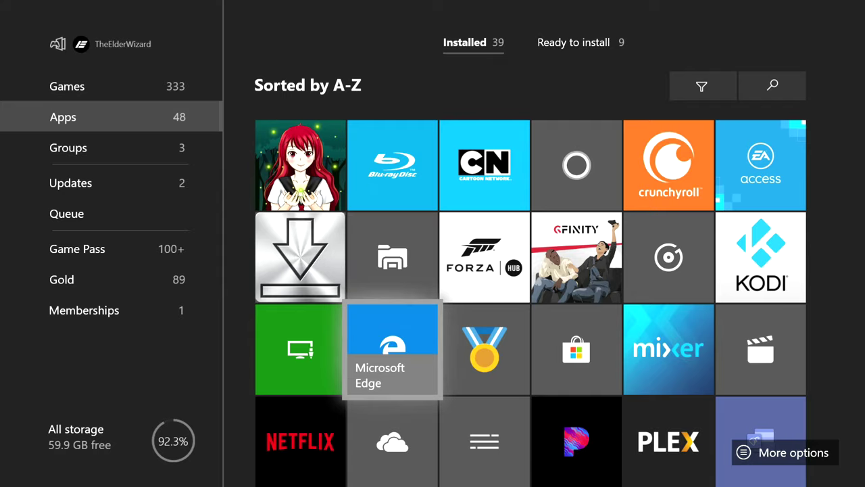
key(Return)
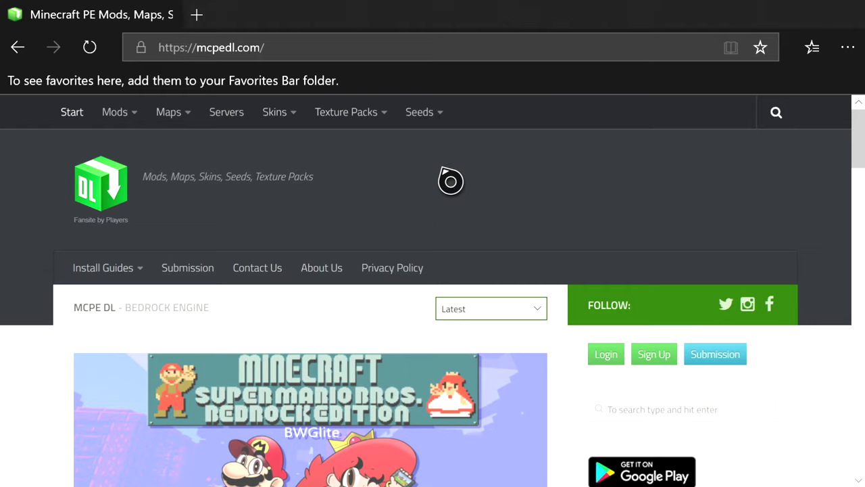
- Search mcpedl.com for 'Wizard' from the site header to list its 37 results
click(481, 58)
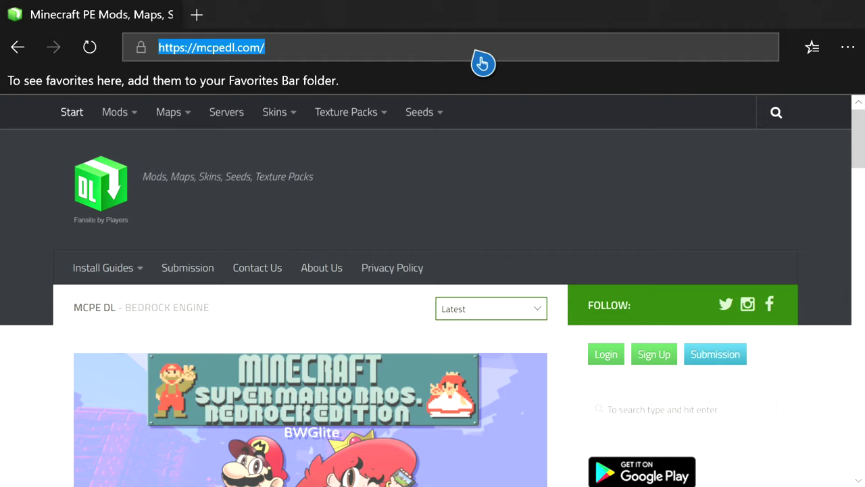
click(475, 247)
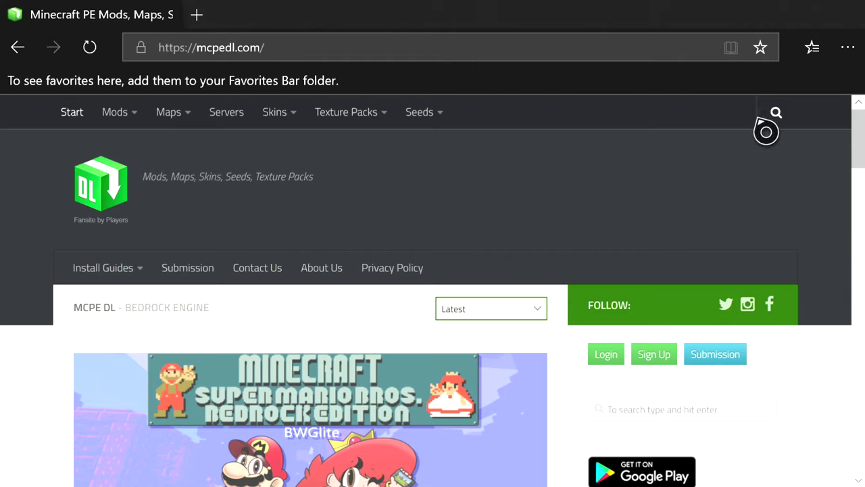
click(800, 123)
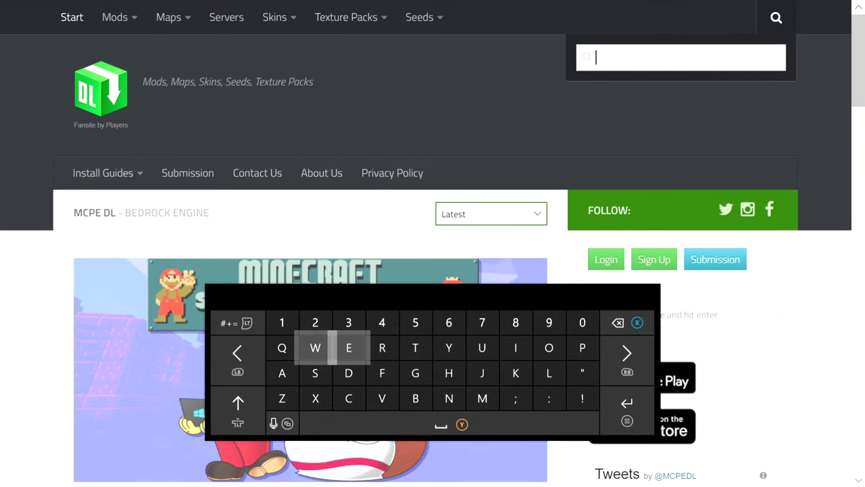
text(Wi)
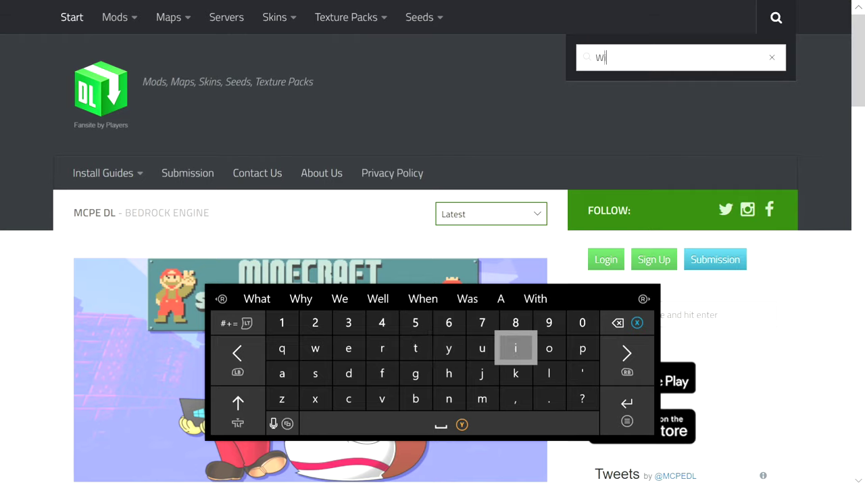
text(z)
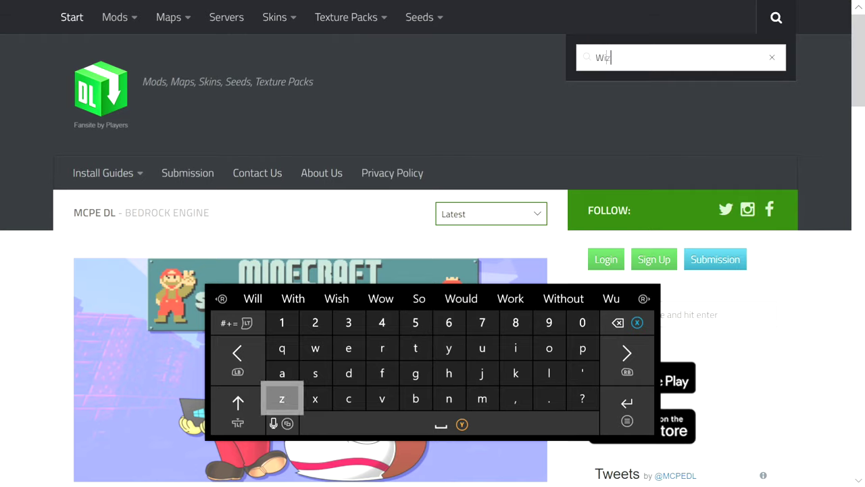
text(ard)
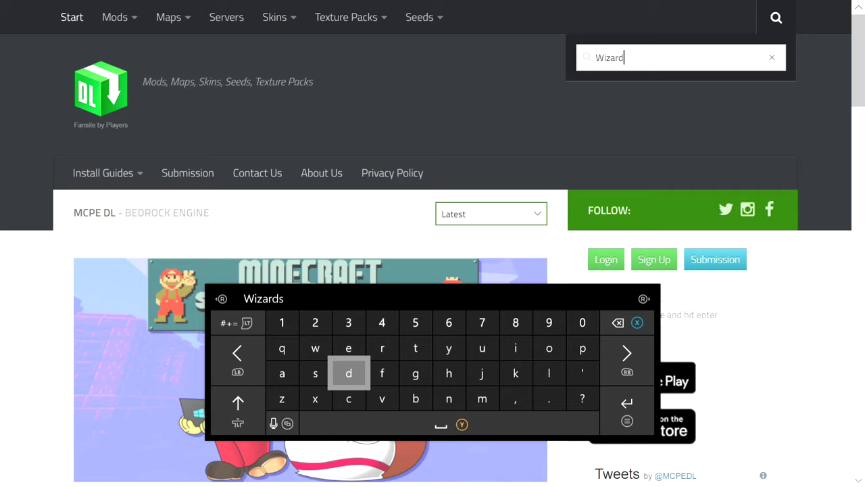
key(Return)
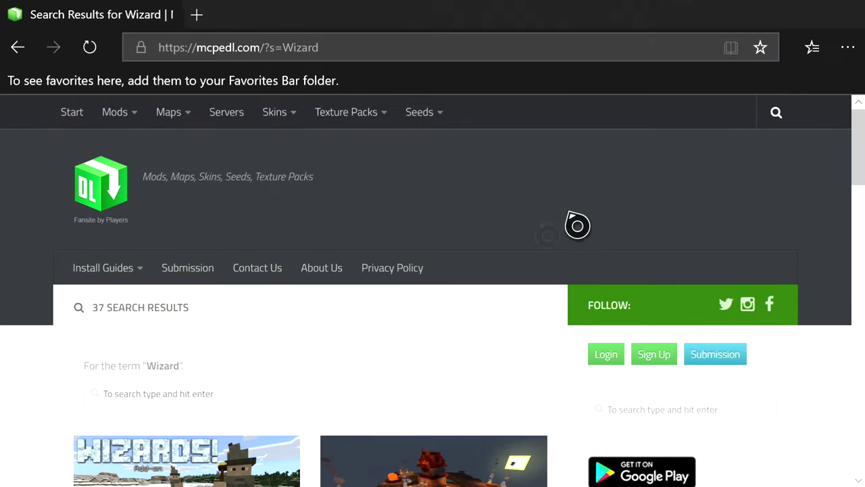
- Scroll the Wizard search results and open the Wizards! Add-on page
scroll(347, 245, down, 3)
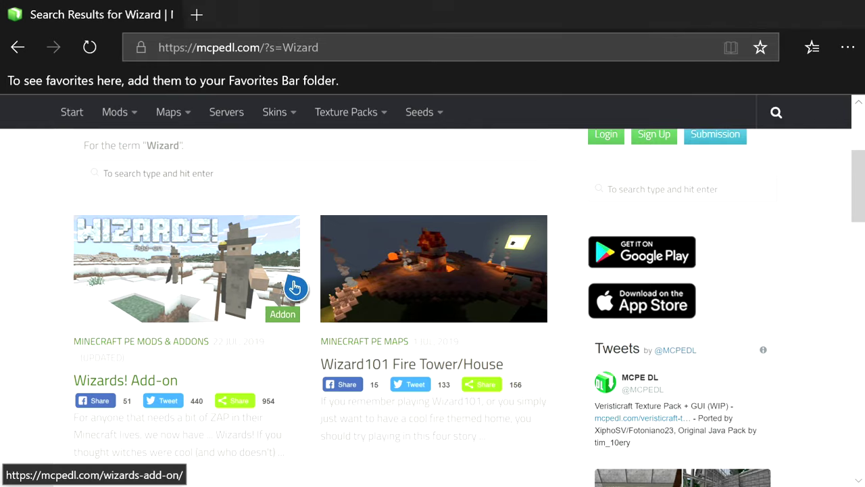
scroll(353, 324, down, 5)
scroll(352, 330, down, 2)
scroll(352, 330, up, 2)
scroll(345, 330, up, 4)
scroll(340, 329, down, 6)
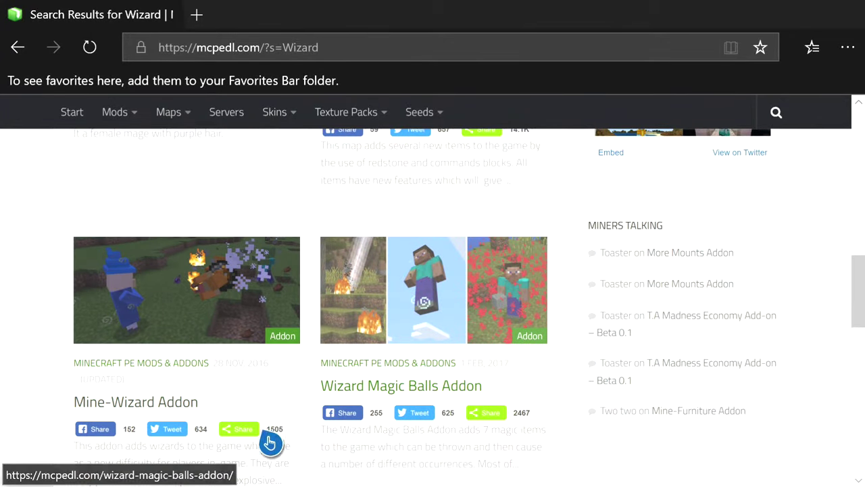
scroll(93, 271, up, 8)
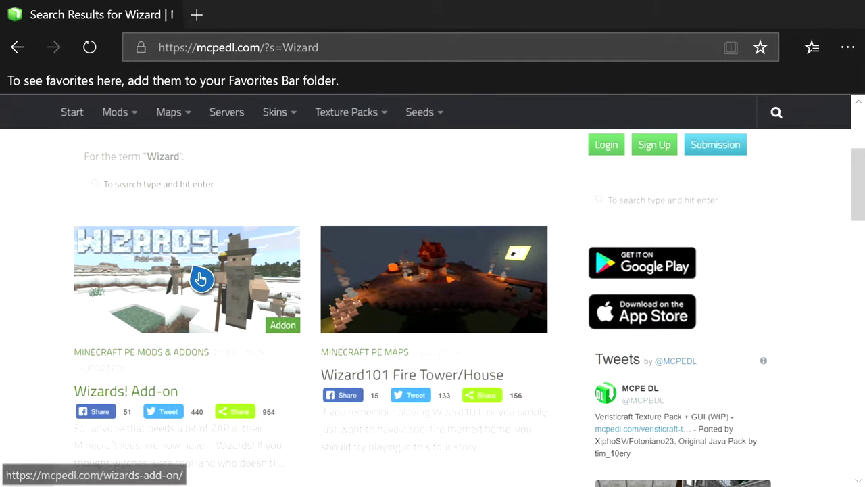
click(172, 303)
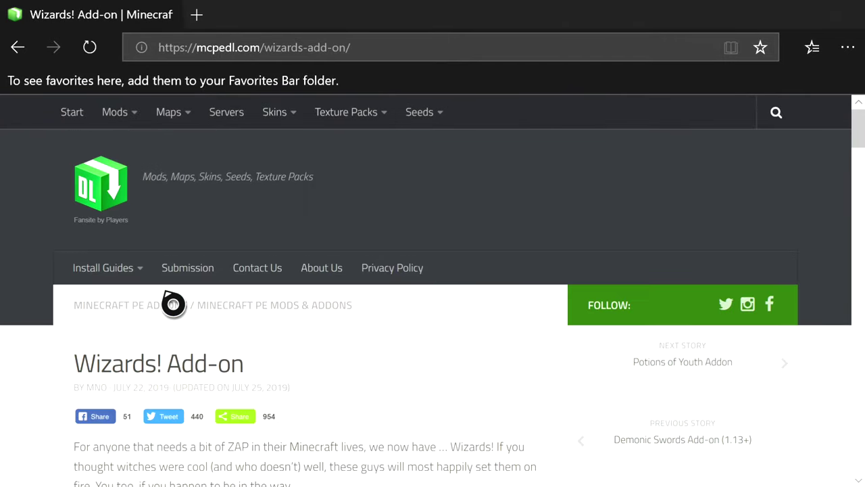
- Copy the wizard.v2.mcaddon download link from the page's Downloads section
scroll(172, 303, down, 10)
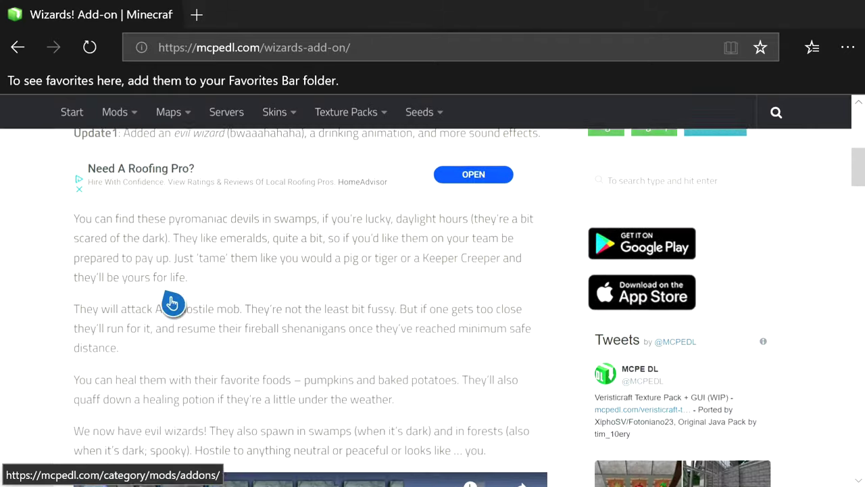
scroll(172, 303, down, 12)
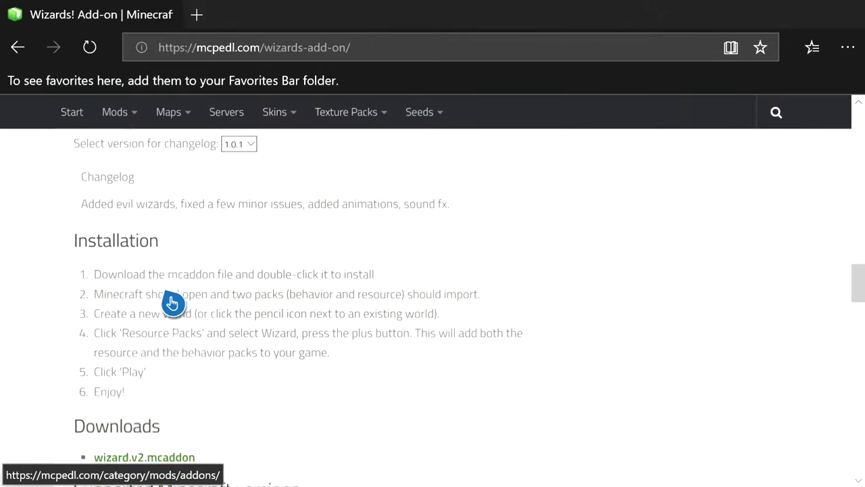
scroll(172, 304, up, 2)
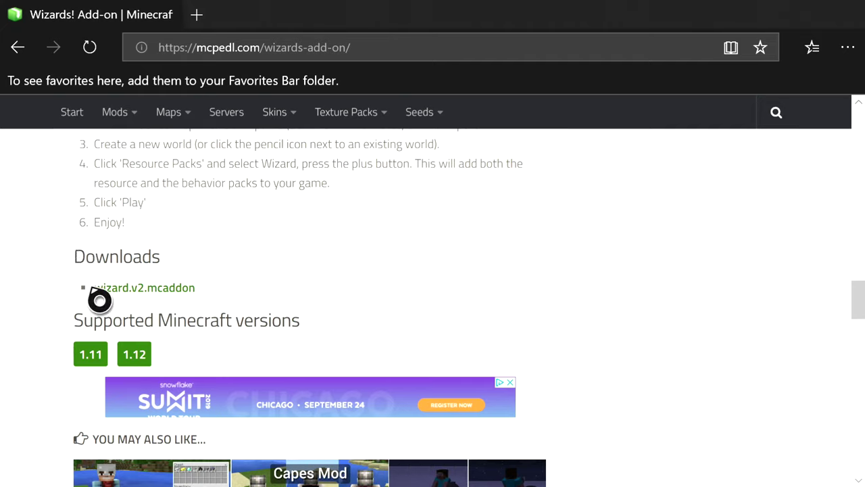
click(158, 301)
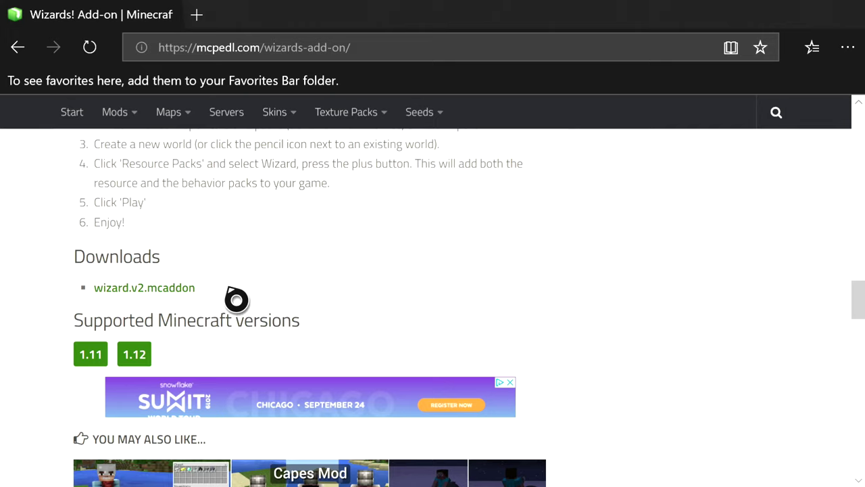
right_click(145, 290)
key(Down)
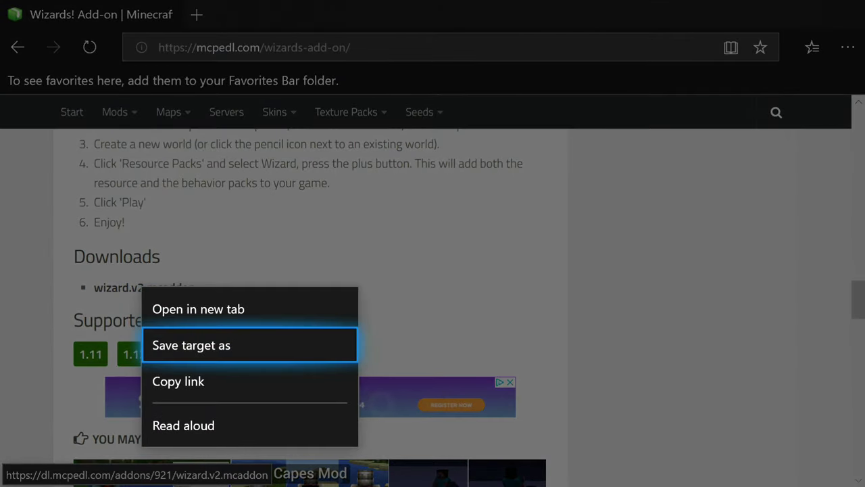
key(Down)
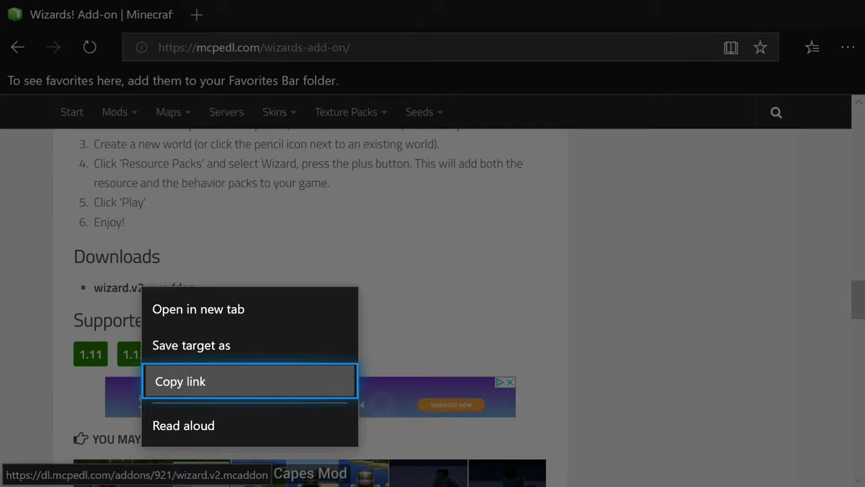
key(Return)
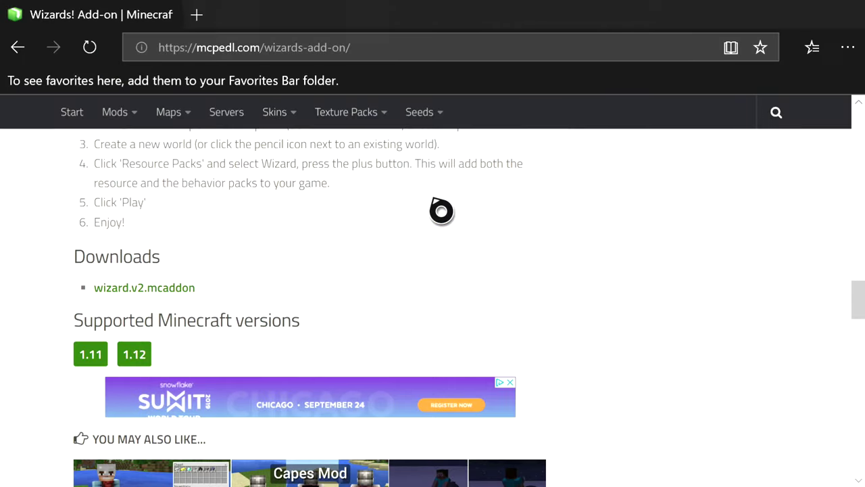
key(super)
key(Up)
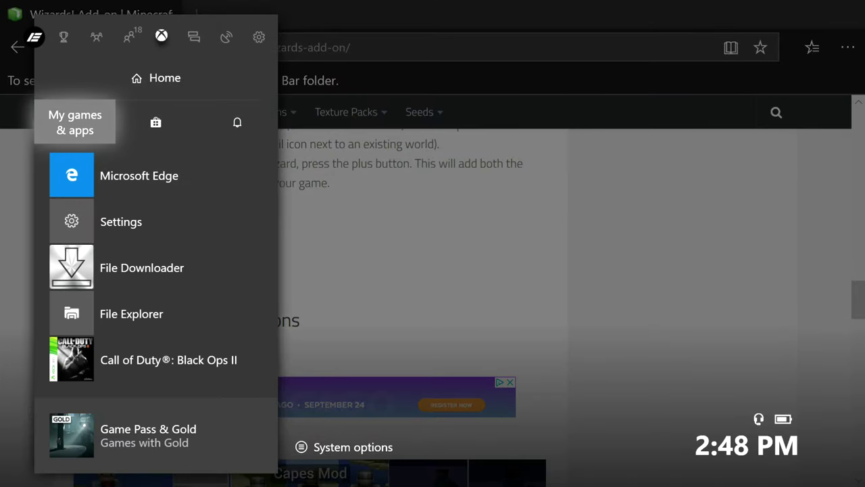
- Launch File Downloader from the guide's My games & apps list
key(Down)
key(Down)
key(Down)
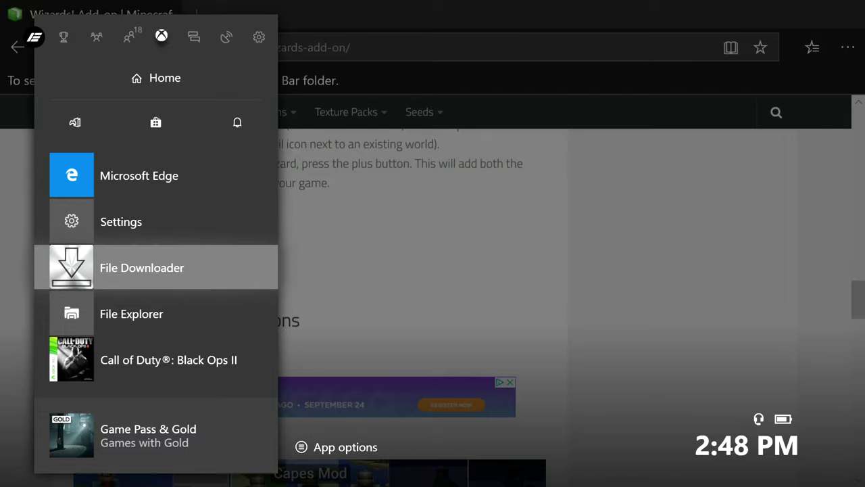
key(Return)
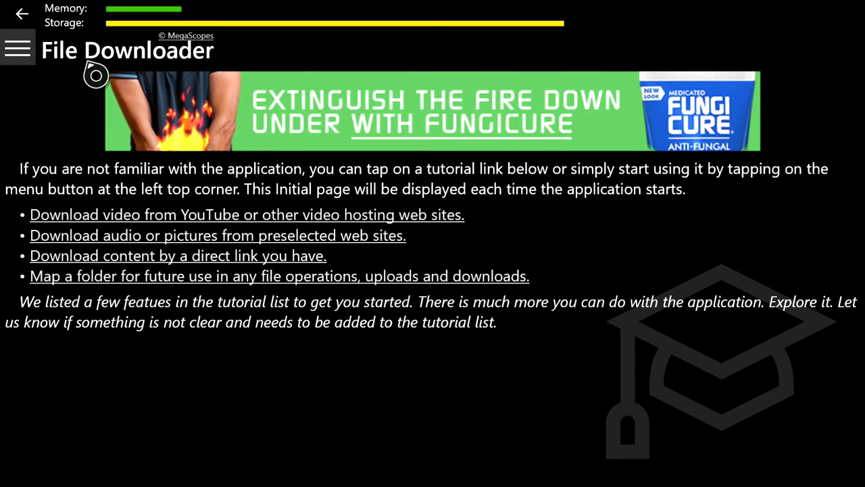
click(29, 60)
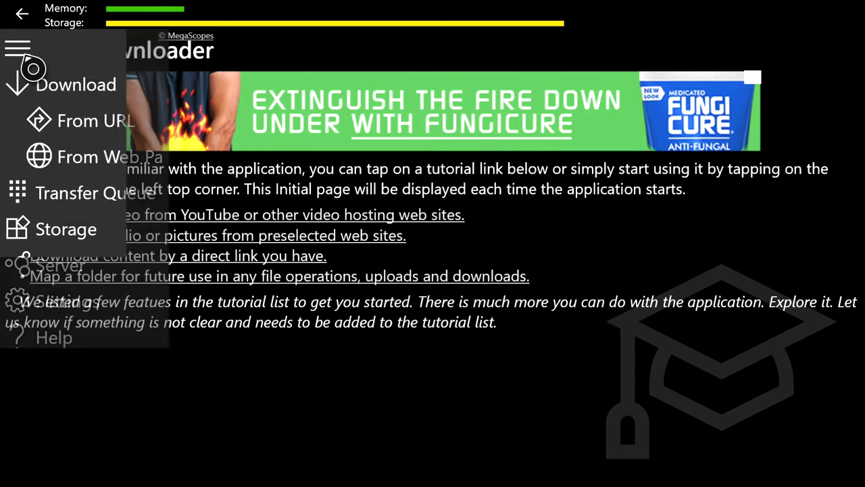
- Open Download > From URL with Local Storage as destination, focusing the Source URL field
click(104, 133)
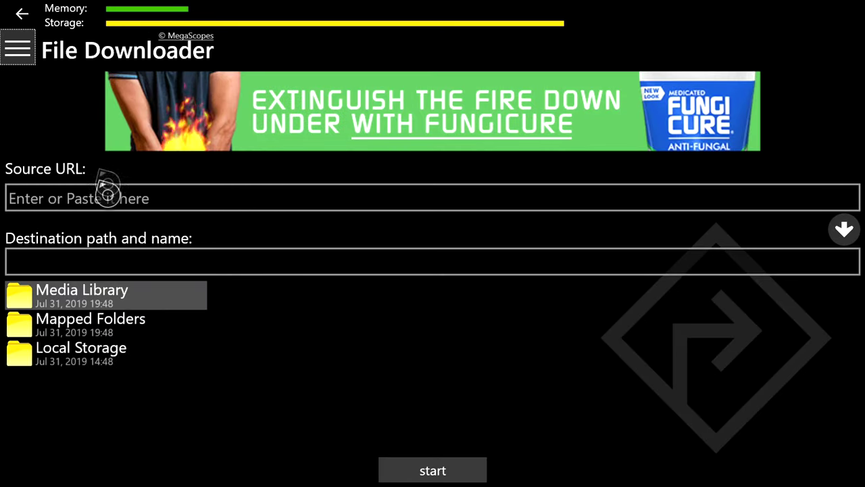
click(108, 367)
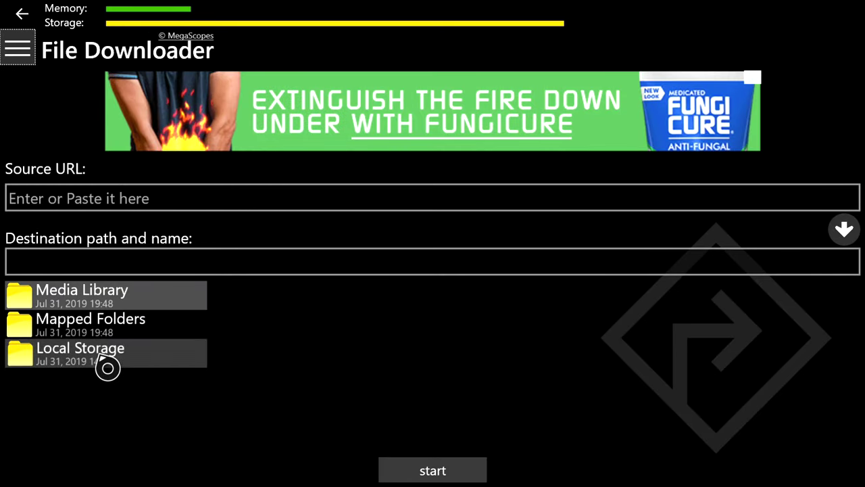
click(107, 367)
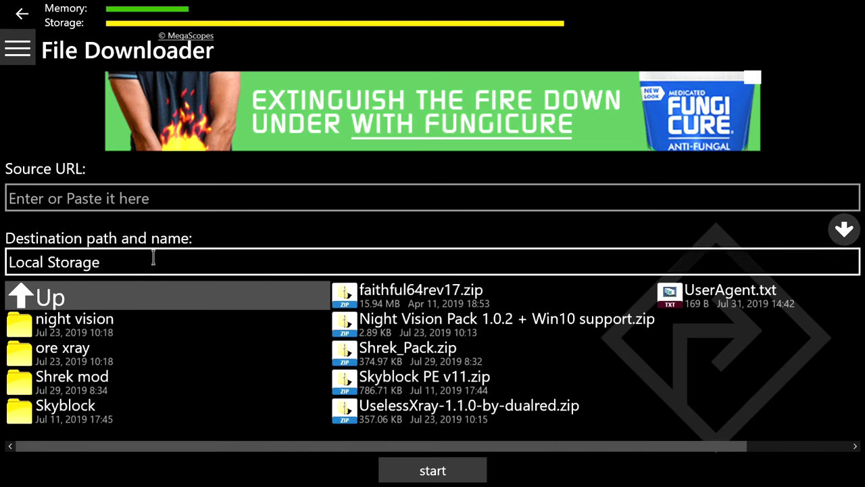
click(133, 196)
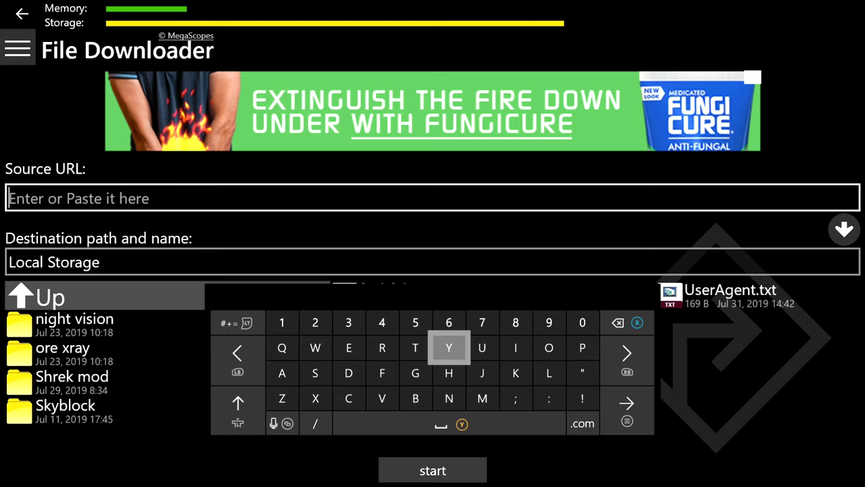
key(Escape)
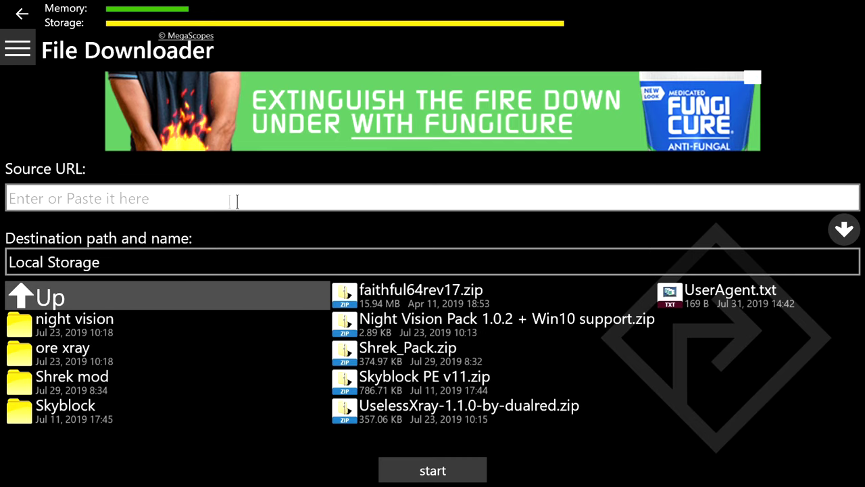
- Paste the copied link as Source URL, autofill the file name, and download wizard.v2.mcaddon
right_click(176, 198)
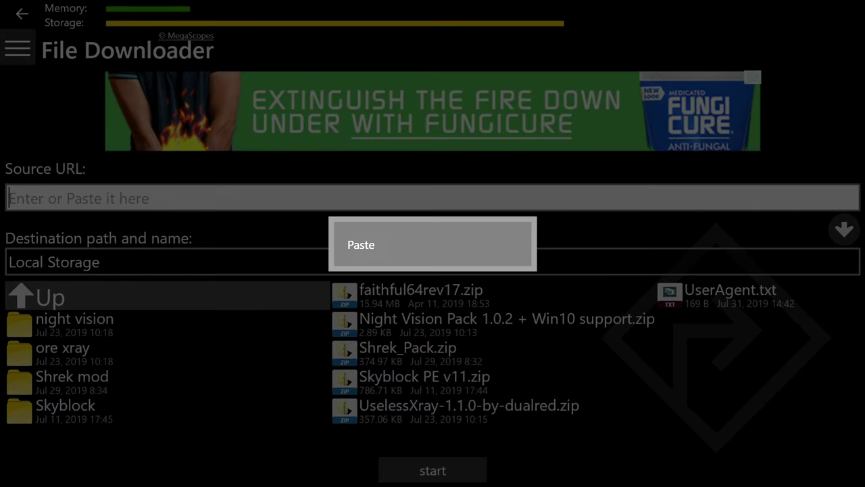
click(361, 245)
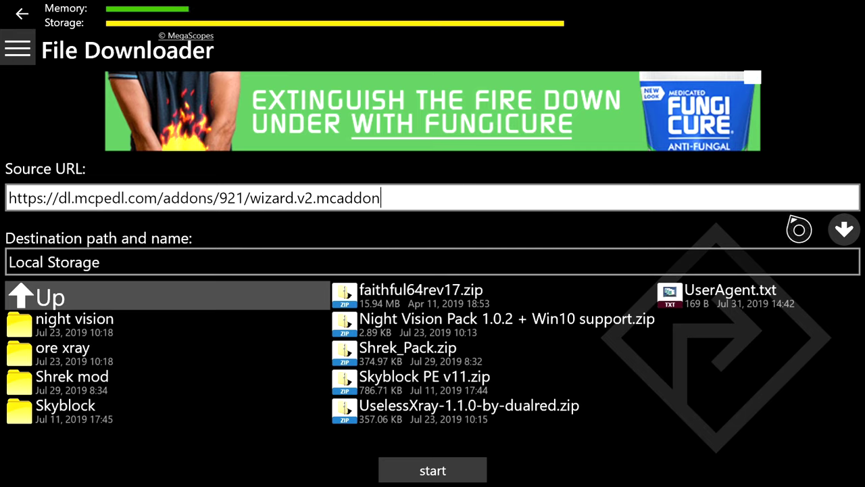
click(851, 240)
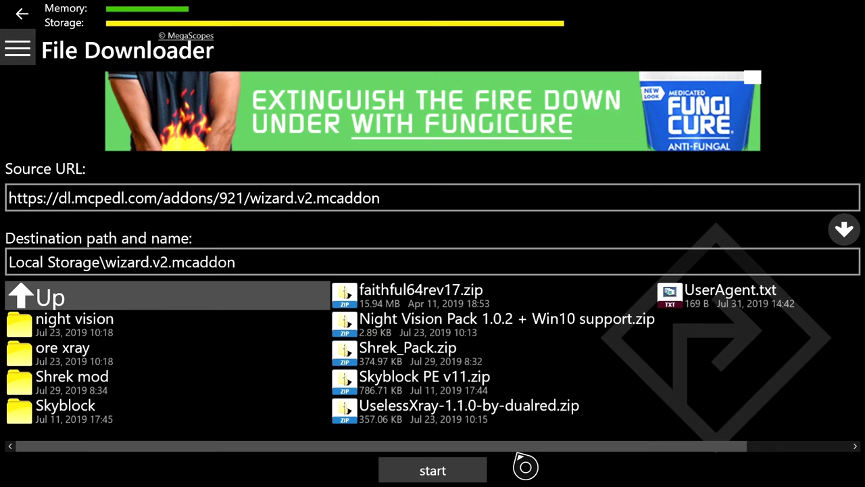
click(477, 472)
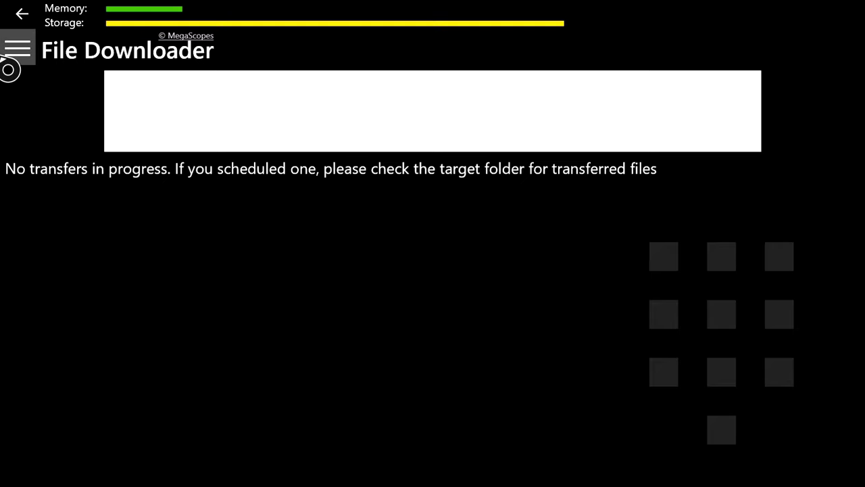
click(9, 62)
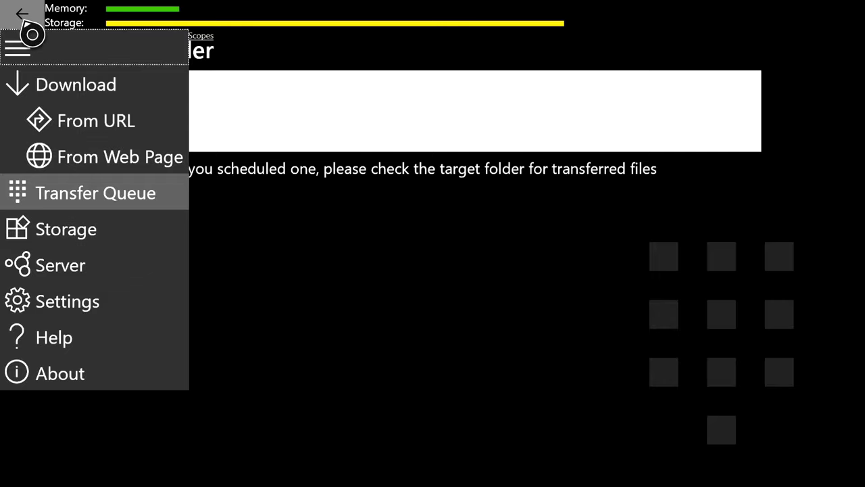
- Open Storage > Local Storage and tick the downloaded wizard.v2.mcaddon (456.96 KB)
click(148, 235)
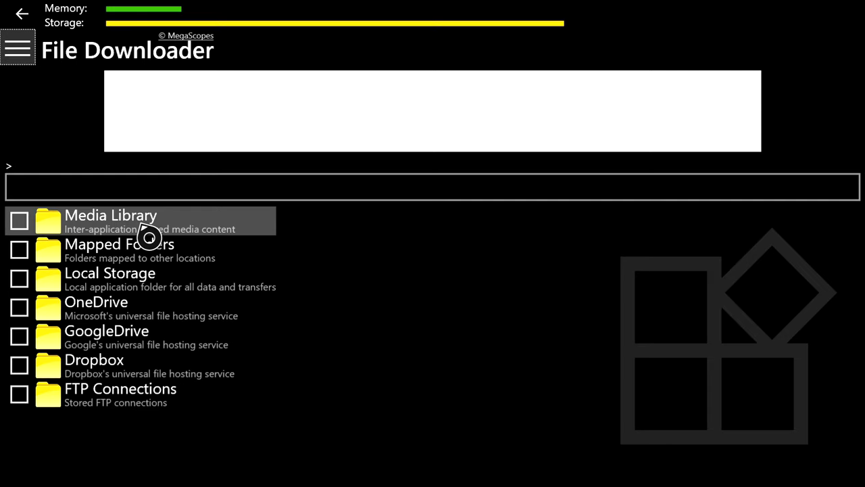
click(168, 288)
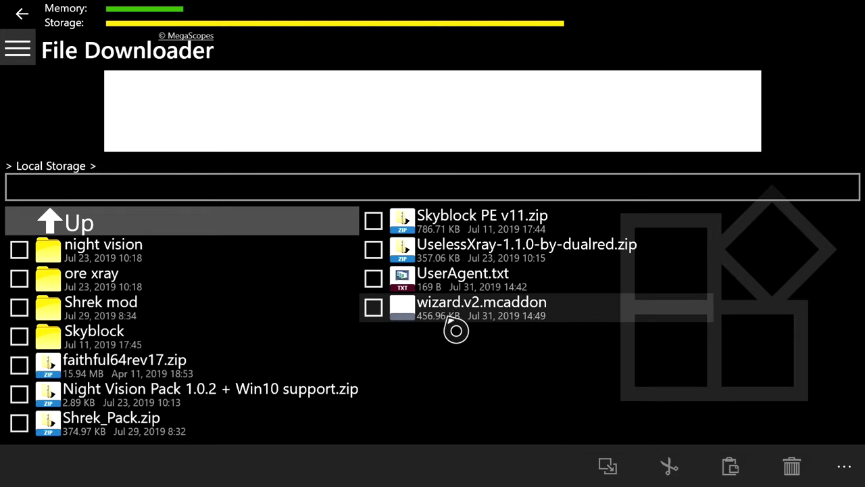
click(374, 308)
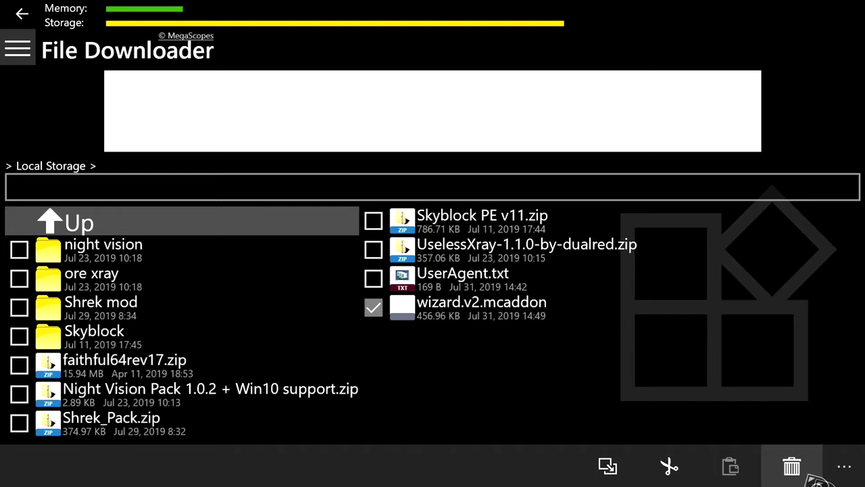
click(844, 466)
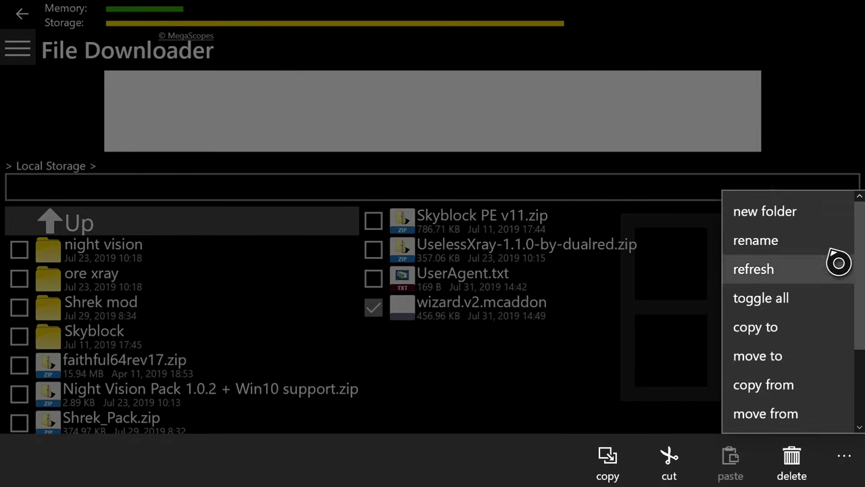
- Start renaming wizard.v2.mcaddon and erase its mcaddon extension
click(820, 256)
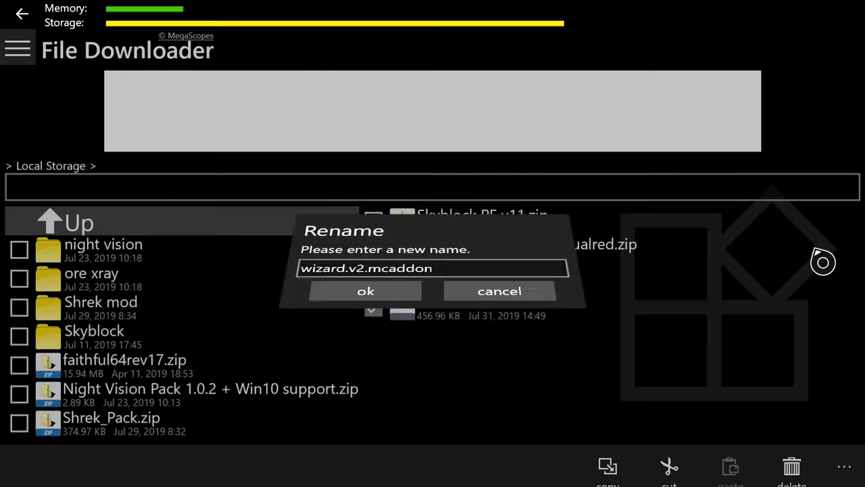
key(Right)
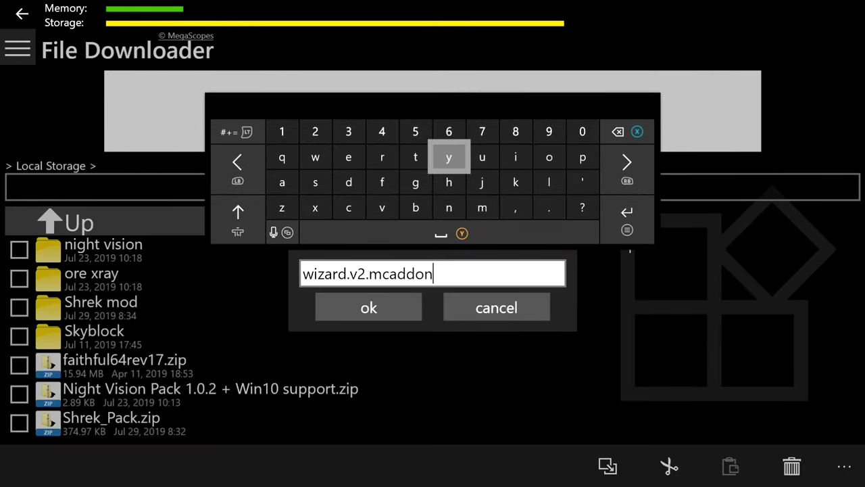
key(BackSpace)
key(BackSpace)
key(Left)
key(Down)
key(Left)
key(Left)
- Type 'zip' on the on-screen keyboard so the new name reads wizard.v2.zip, and press ok
key(Down)
key(Left)
key(Left)
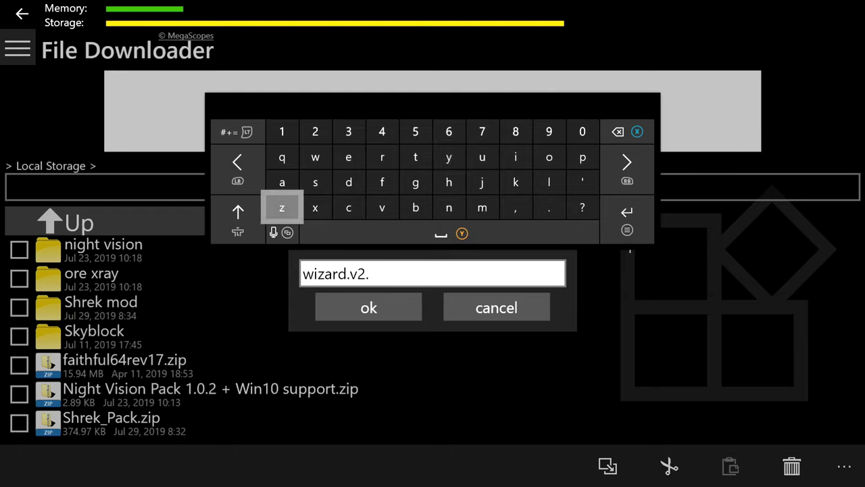
text(z)
key(Up)
key(Right)
key(Right)
key(Right)
key(Right)
key(Up)
key(Right)
key(Right)
key(Right)
text(i)
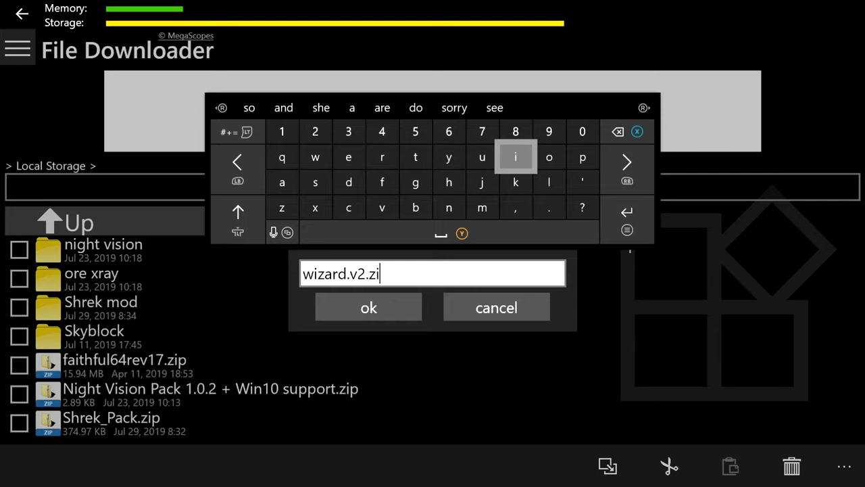
key(Right)
key(Right)
text(p)
key(Right)
key(Down)
key(Up)
key(Left)
key(Escape)
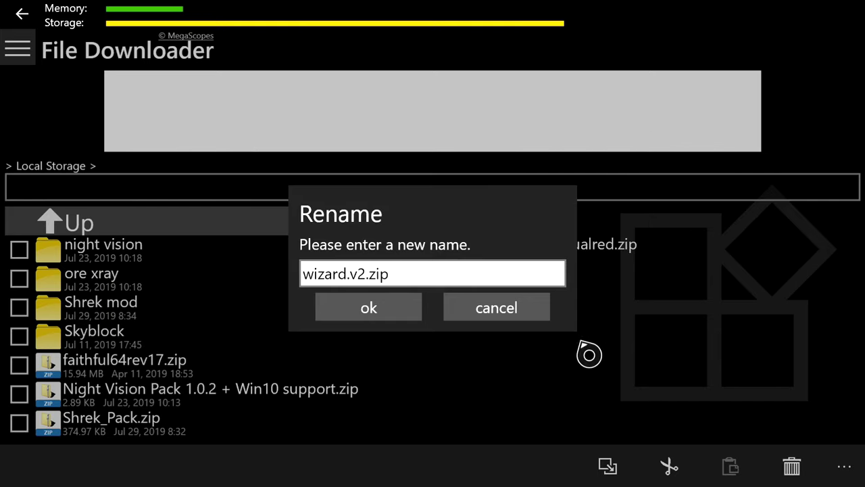
click(367, 321)
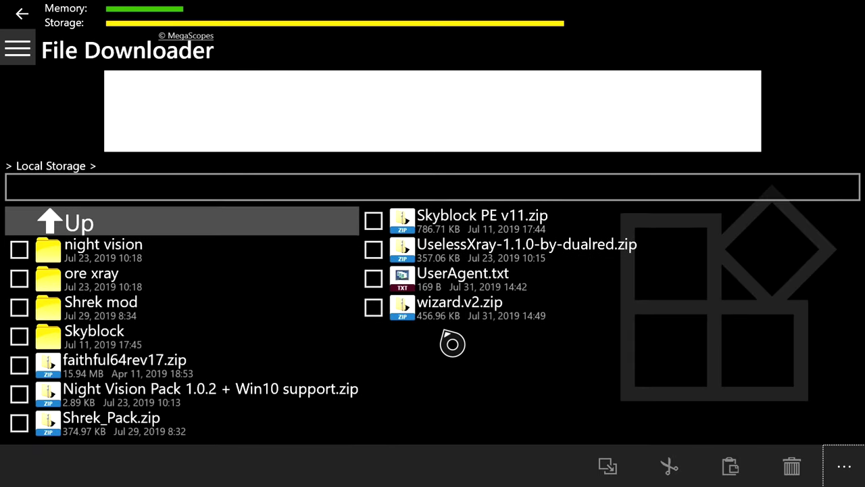